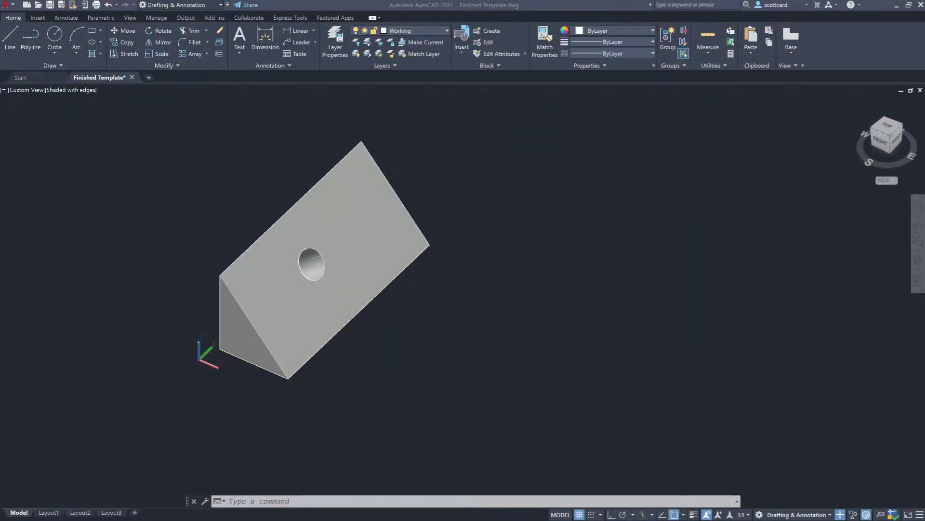
- Examine the wedge solid's sloped face and the hole running through it from several angles
scroll(258, 346, down, 2)
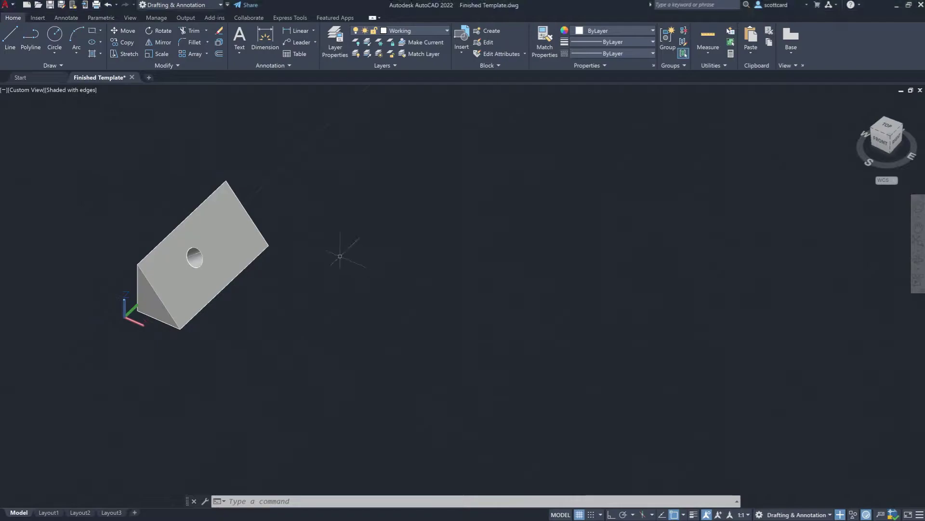
shift+middle_drag(340, 256, 163, 253)
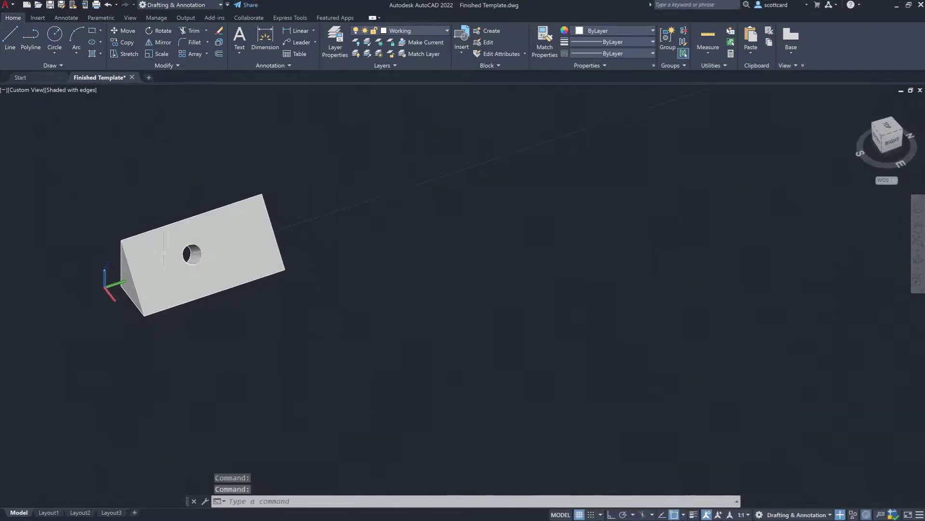
scroll(188, 246, up, 5)
scroll(211, 269, down, 3)
mouse_move(211, 269)
shift+middle_down()
mouse_move(234, 279)
mouse_move(220, 260)
shift+middle_up()
scroll(220, 260, down, 2)
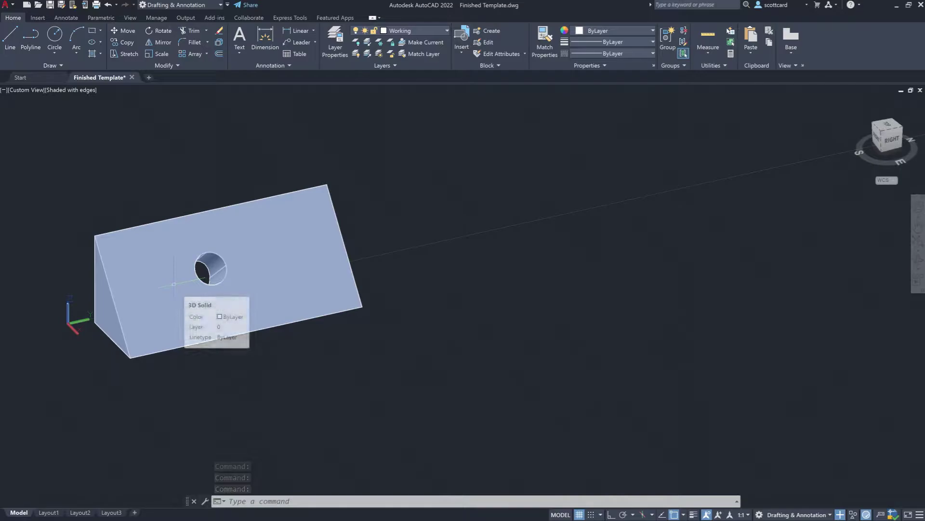
key(Escape)
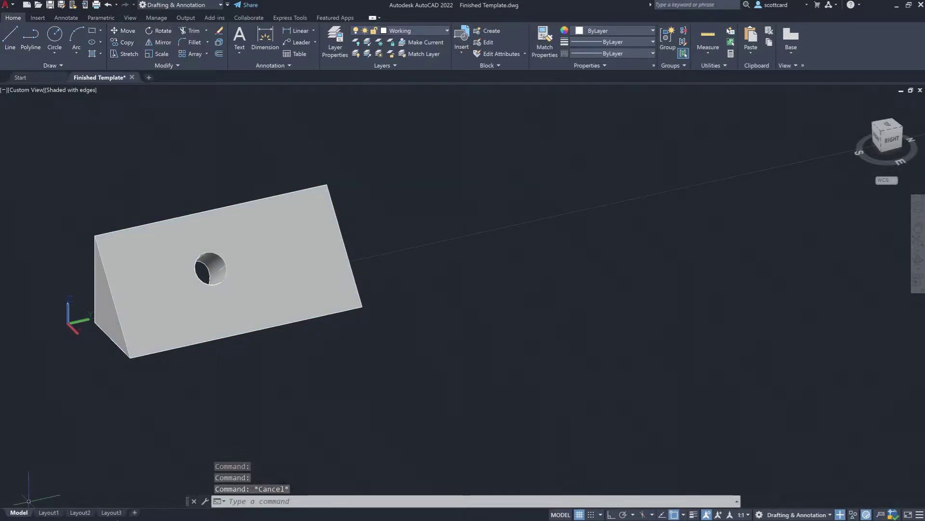
- On Layout3, create a 1:2 base view of the wedge's triangular end from model space, placed in the sheet's lower-left corner
click(112, 512)
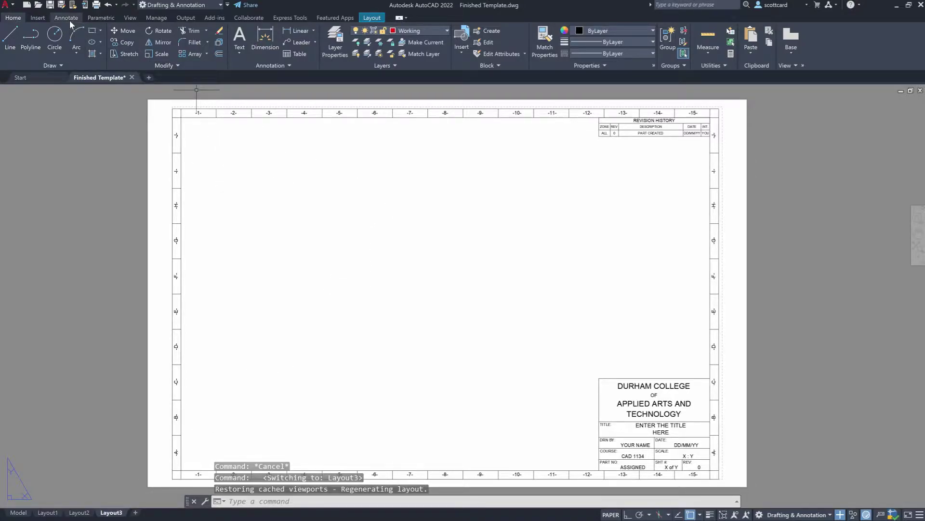
click(371, 18)
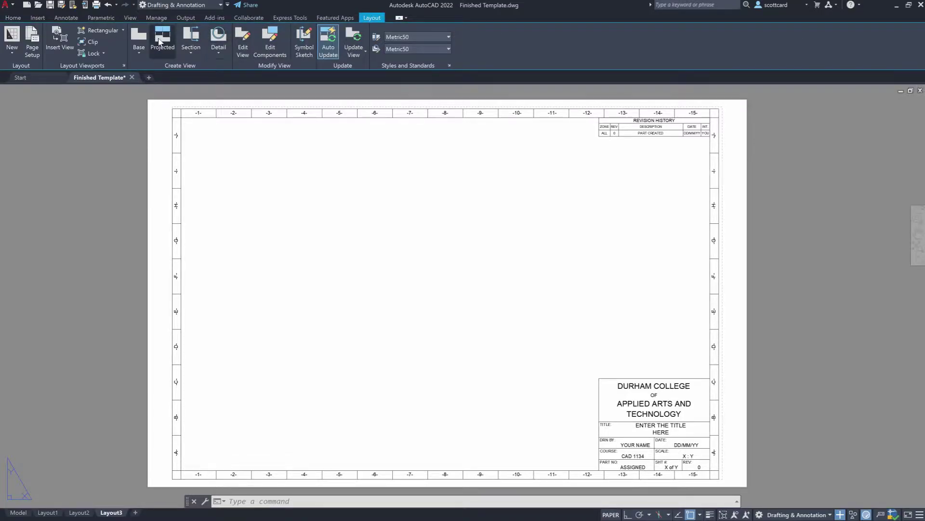
click(139, 48)
click(155, 69)
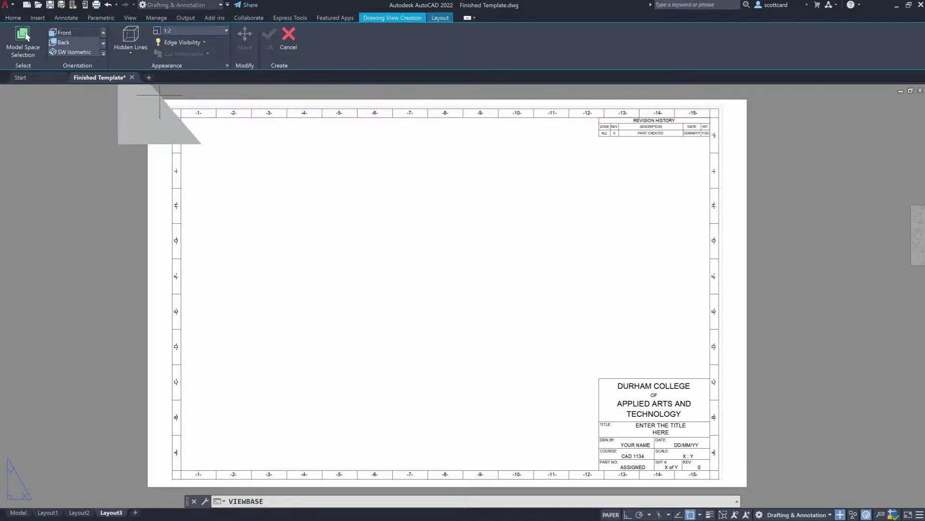
click(238, 415)
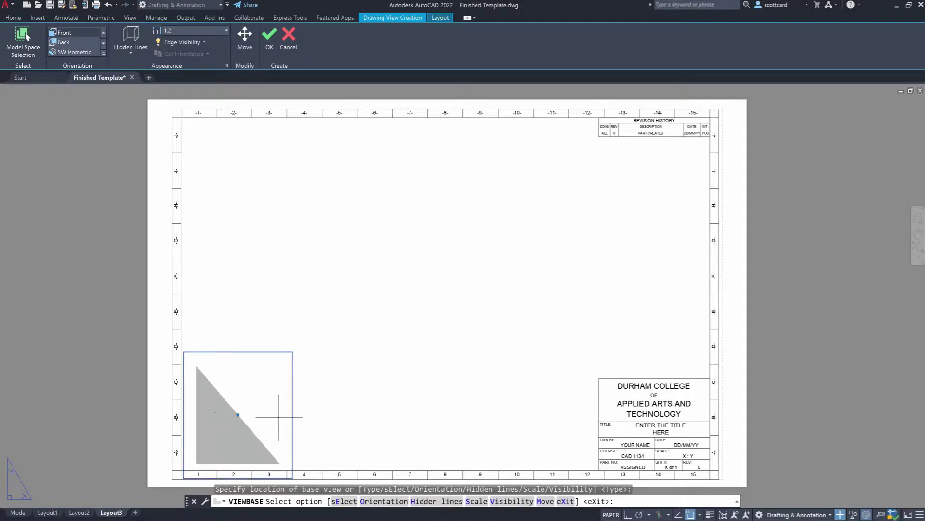
key(Return)
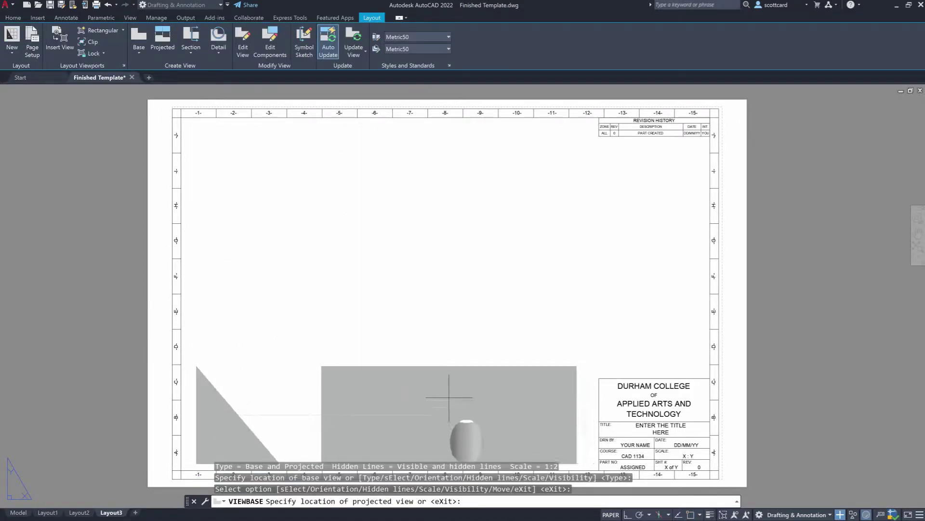
- Project a side view from the triangular base view, place it to its right and inspect the hole's shape
click(449, 397)
key(Return)
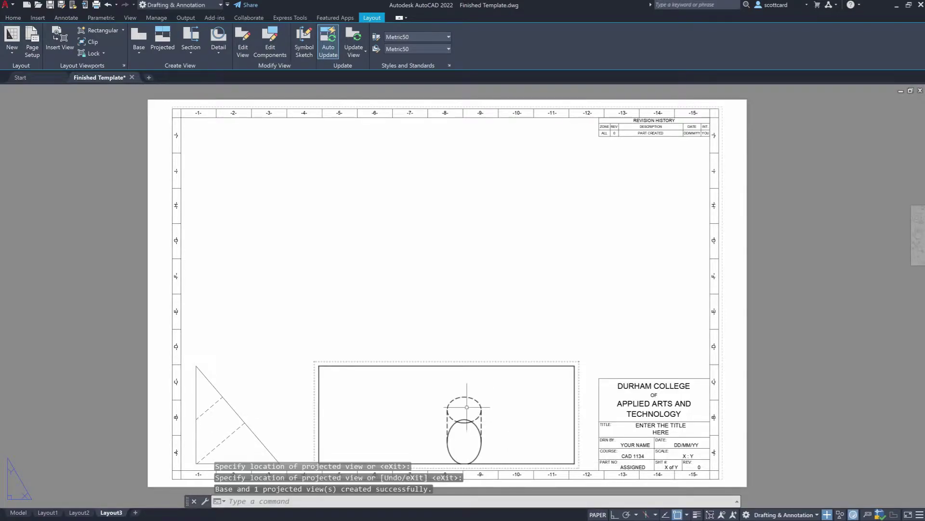
scroll(467, 407, down, 3)
scroll(471, 398, up, 6)
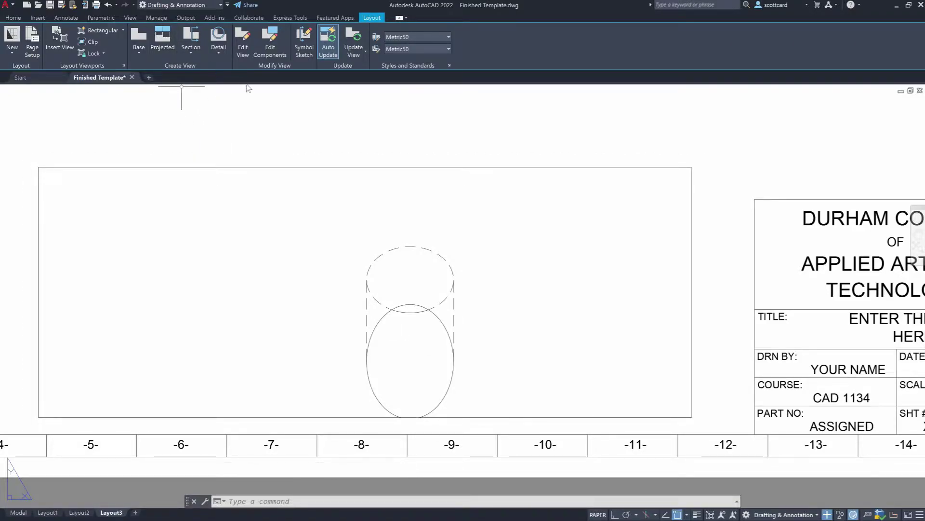
scroll(369, 324, down, 4)
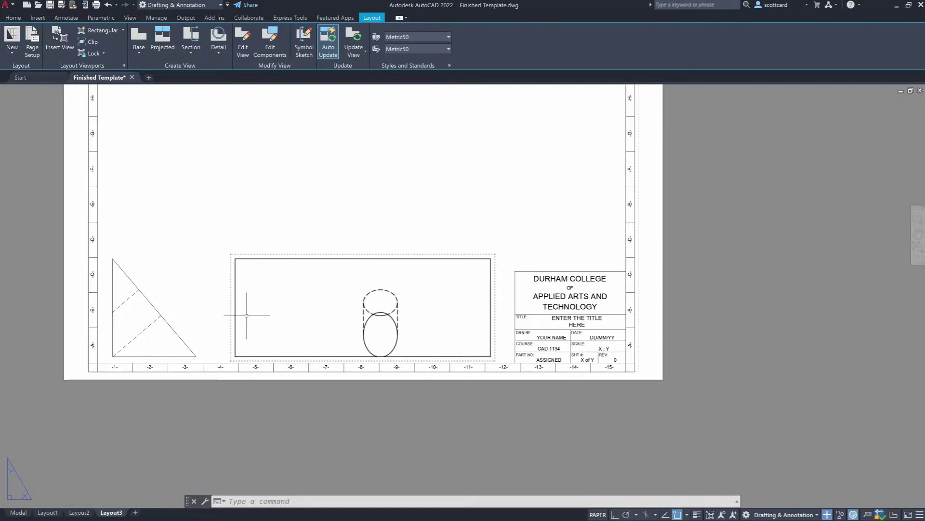
- Erase the projected side view beside the triangular base view
click(334, 265)
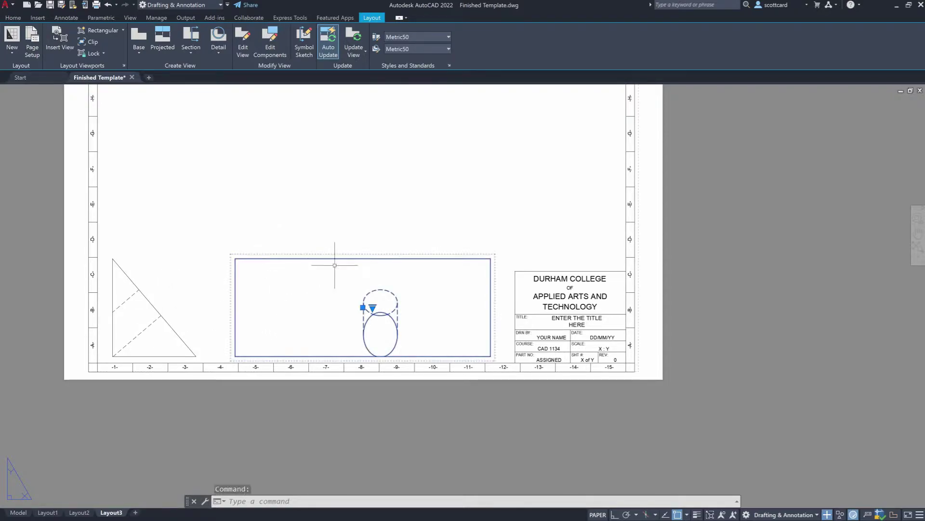
key(Delete)
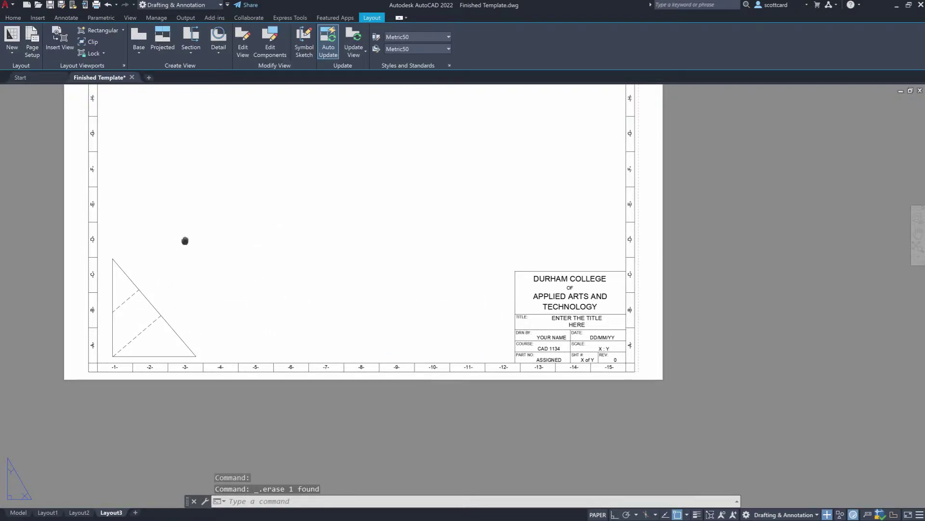
middle_drag(185, 240, 253, 268)
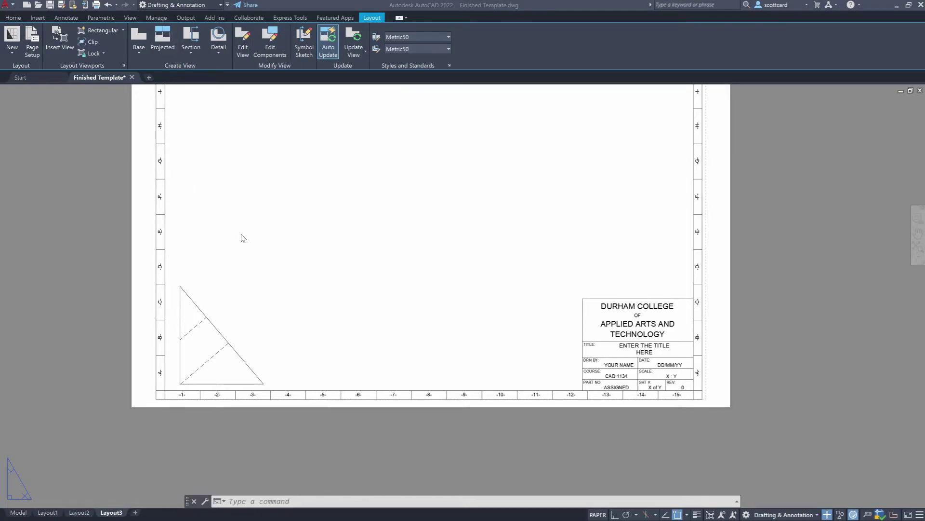
- Draw a line over the triangular view's sloped edge, from its apex to its lower-right corner
click(221, 239)
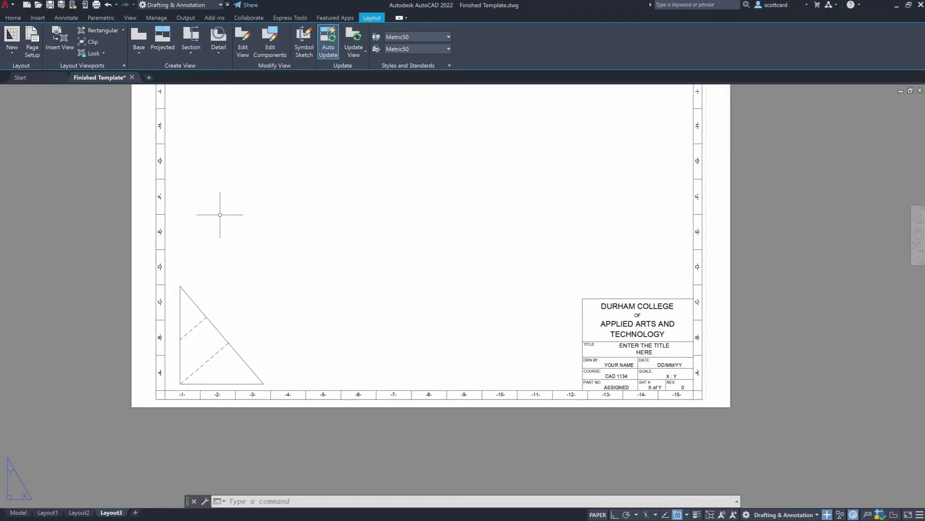
text(line)
key(Return)
click(180, 286)
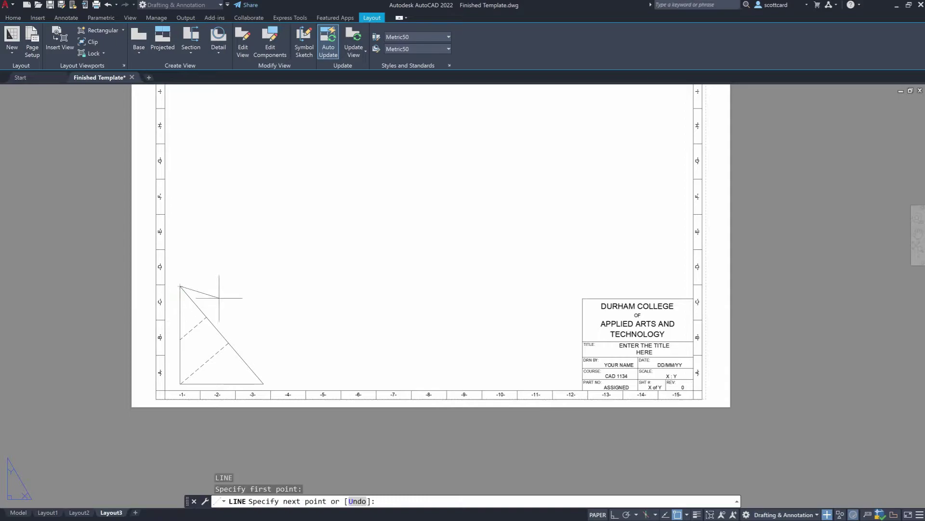
click(270, 383)
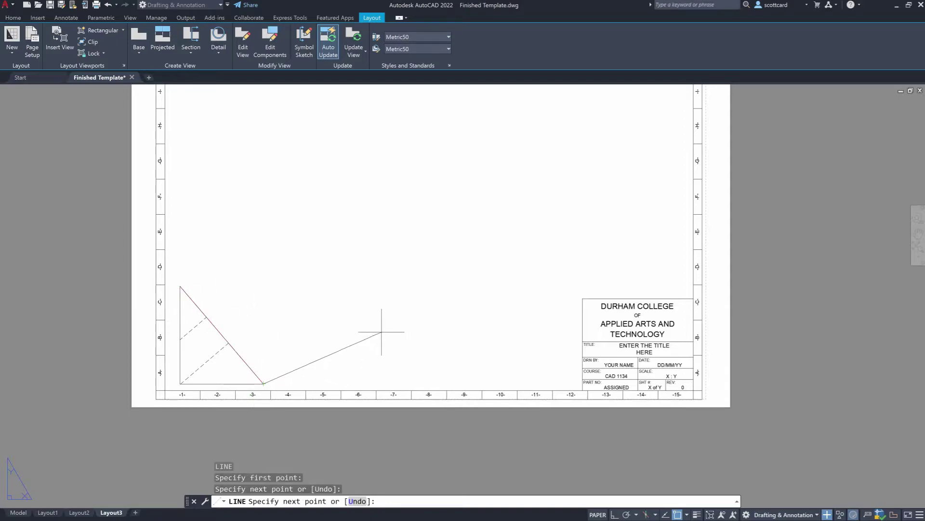
key(Return)
click(219, 329)
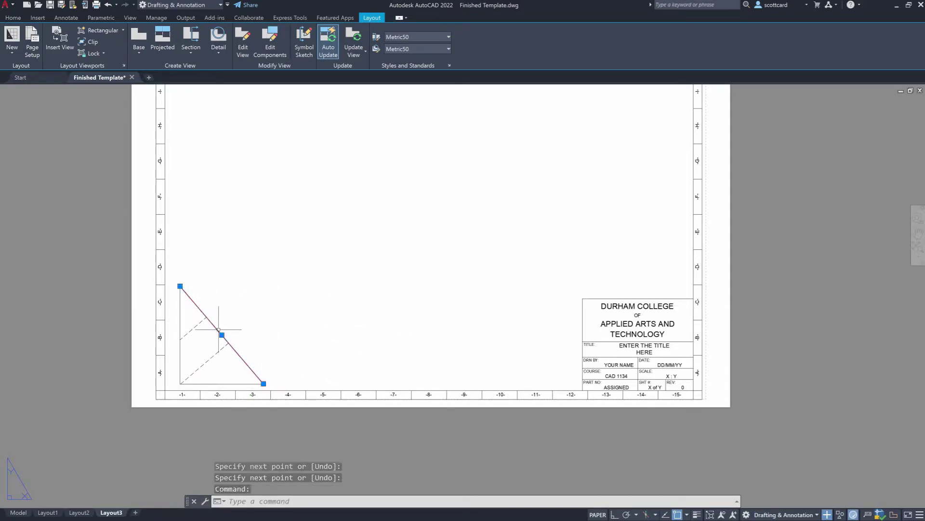
key(Escape)
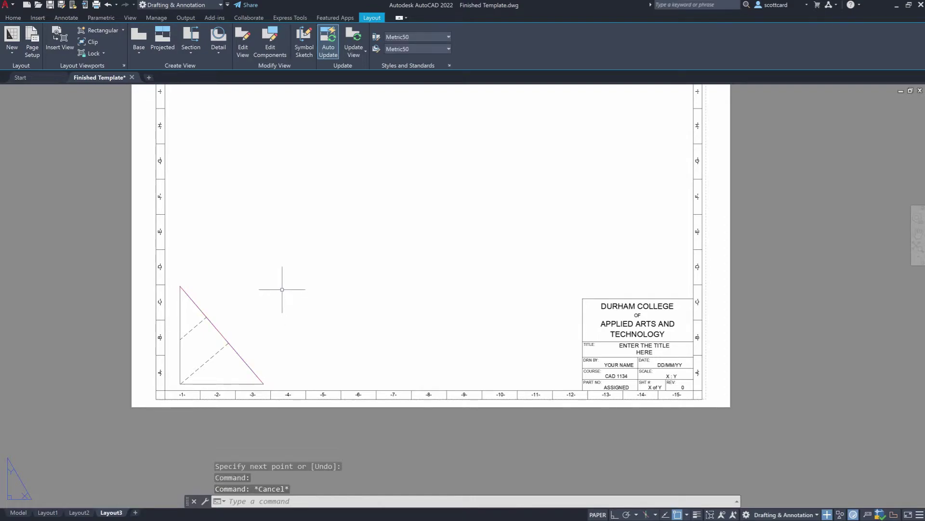
- Move the sloped line up and to the right, clear of the triangular view
text(m)
key(Return)
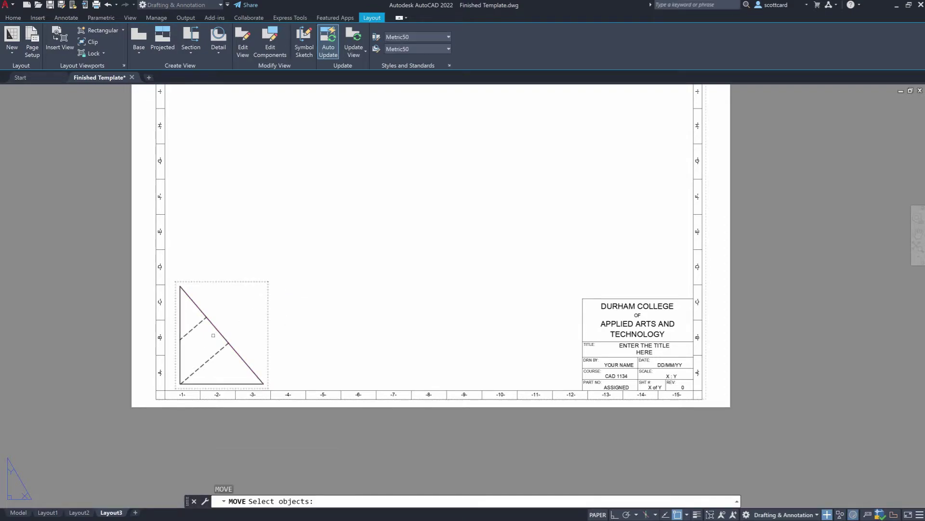
click(269, 298)
key(Return)
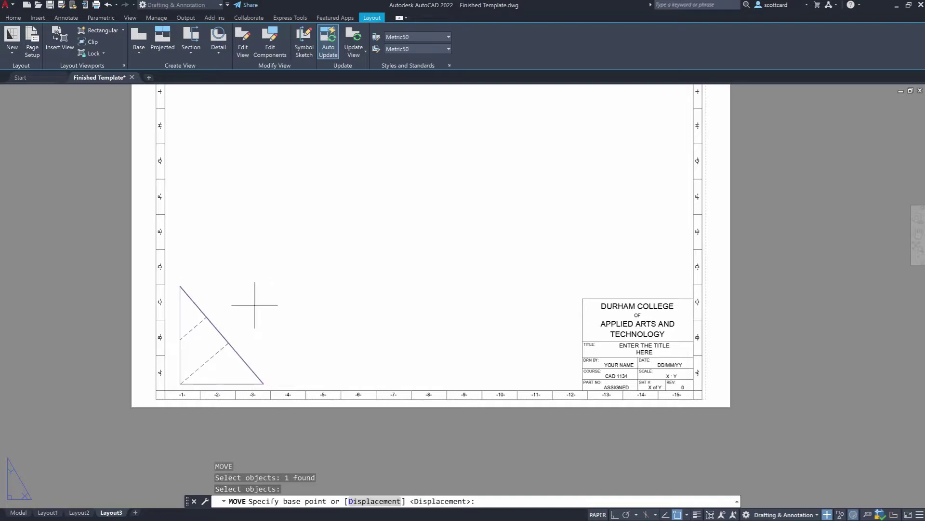
click(268, 290)
click(295, 260)
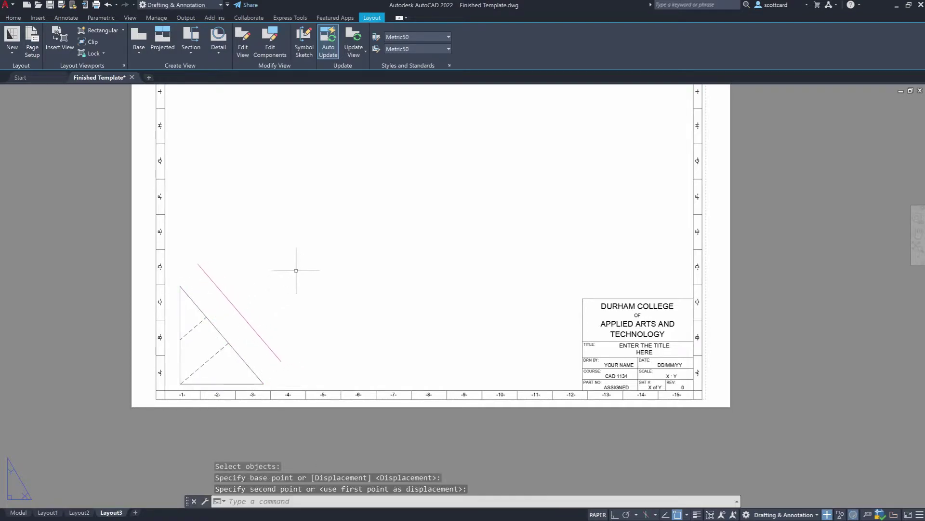
key(Escape)
key(Escape)
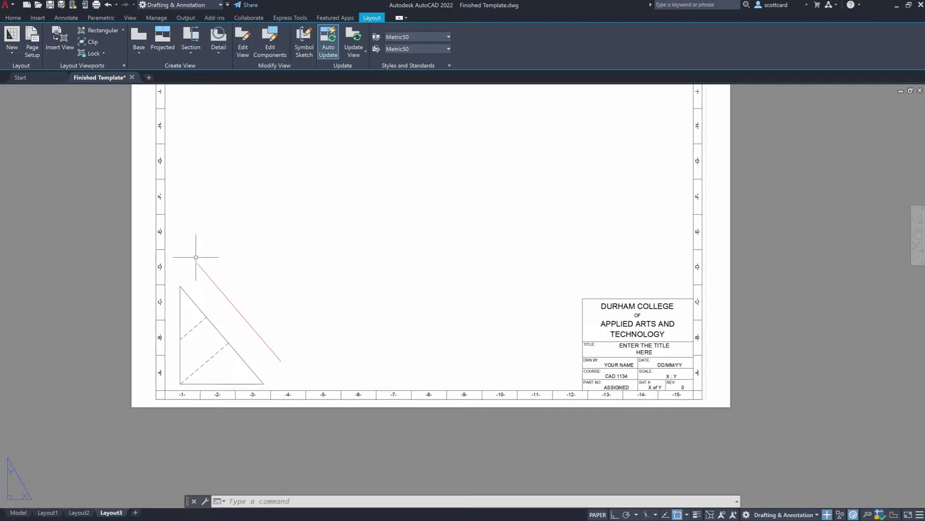
- Extend both ends of the sloped line to the left and bottom edges of the sheet border
text(EXTEND)
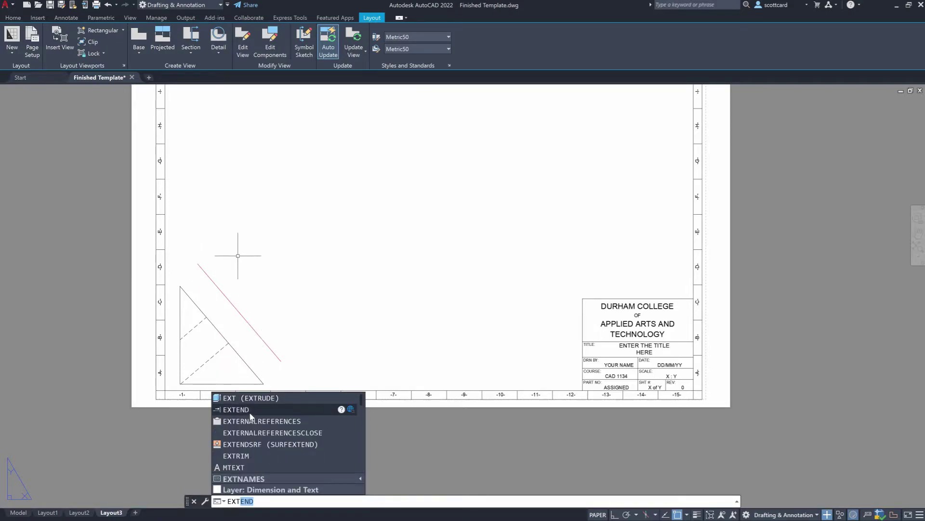
click(250, 411)
click(203, 268)
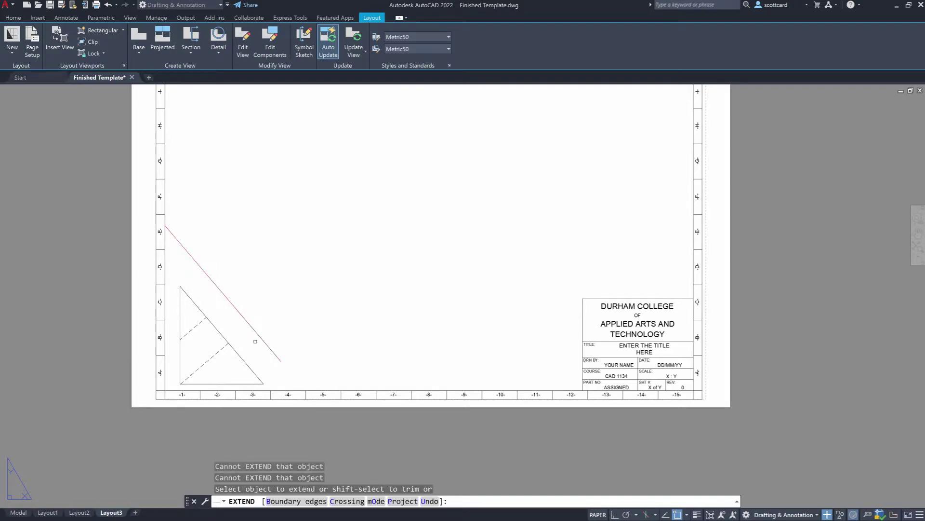
click(276, 352)
key(Escape)
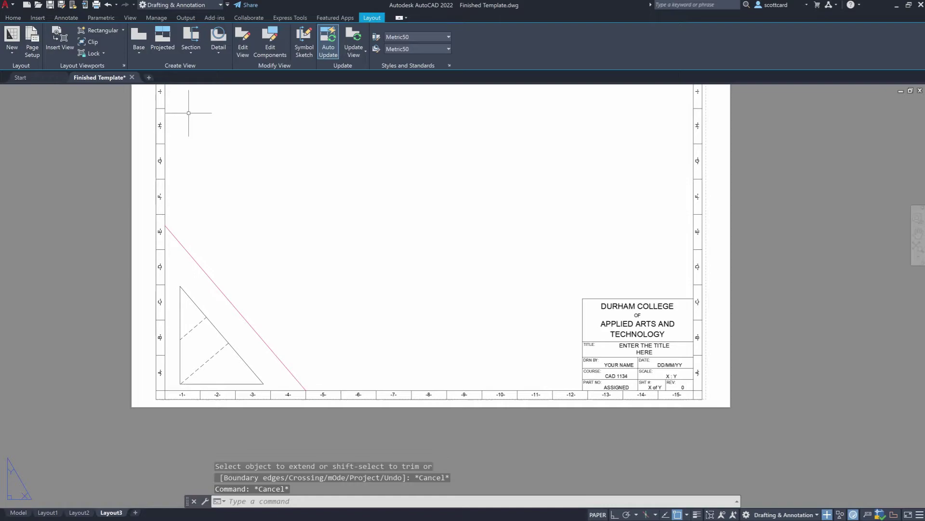
- Create section view A-A from the triangular view, cutting along the full extended sloped line, and place it over the parent view
click(193, 39)
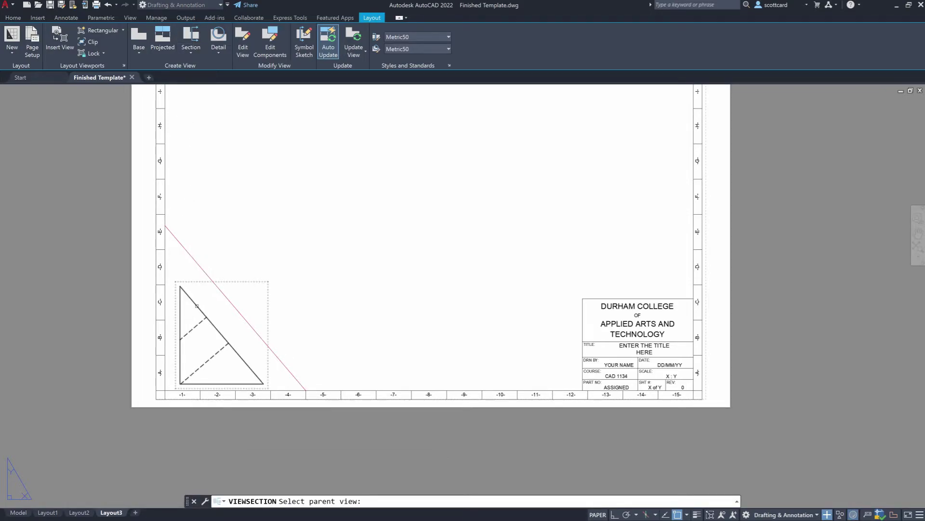
click(197, 305)
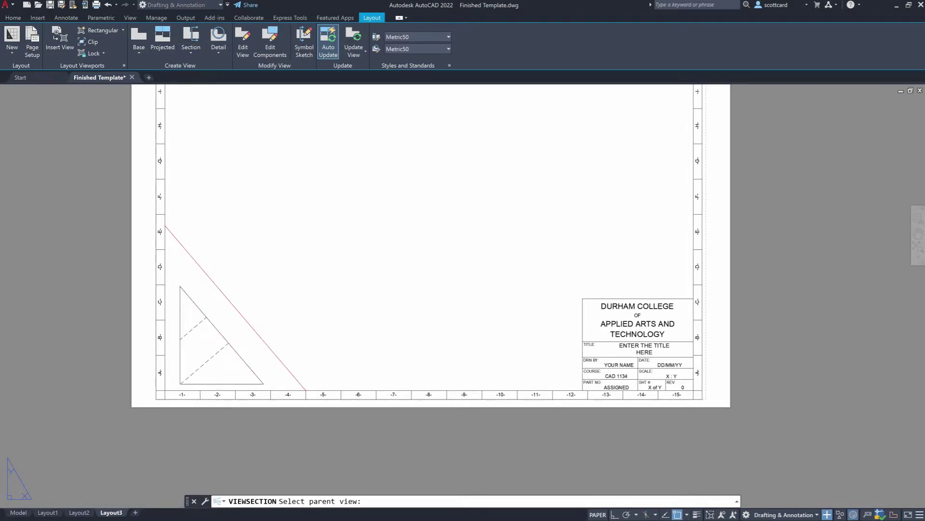
click(164, 224)
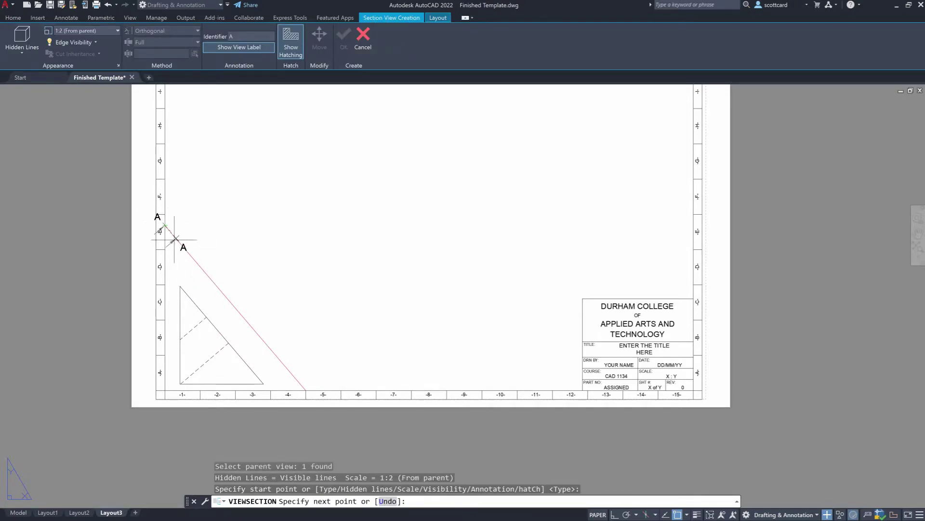
click(306, 388)
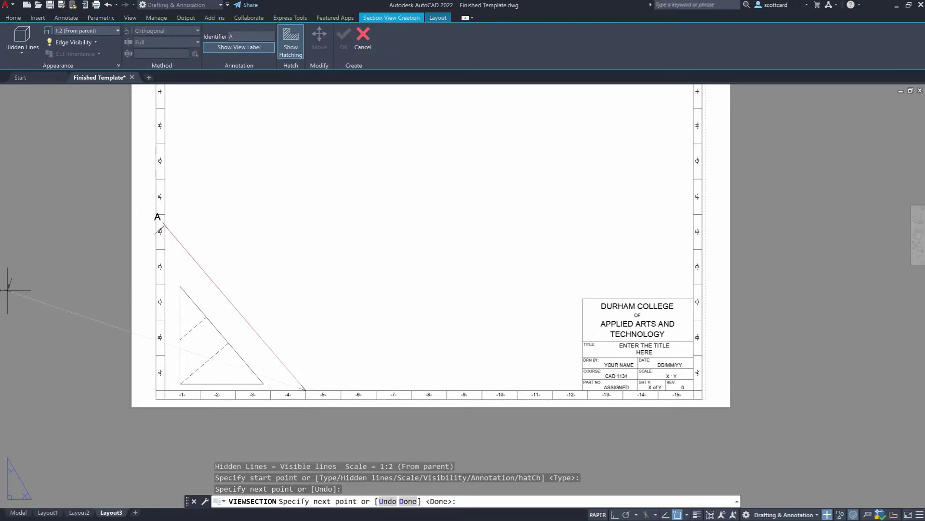
key(Return)
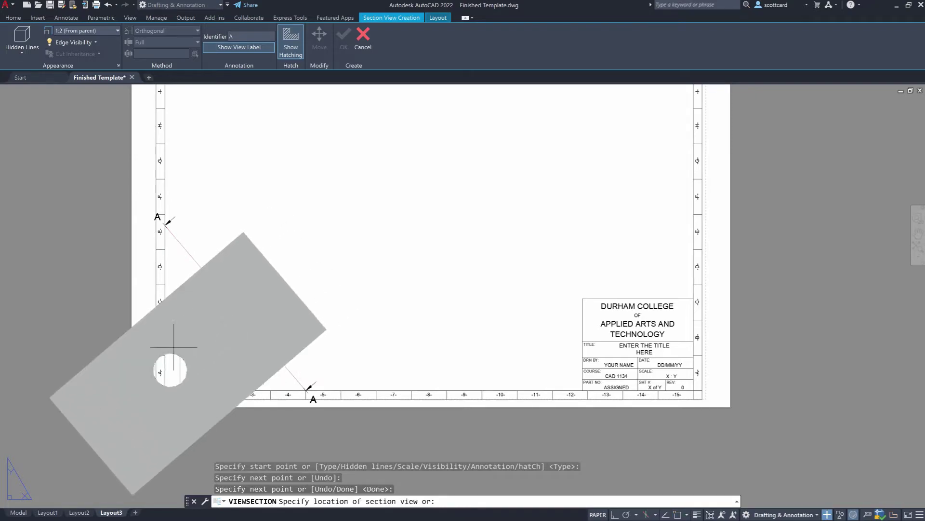
click(192, 357)
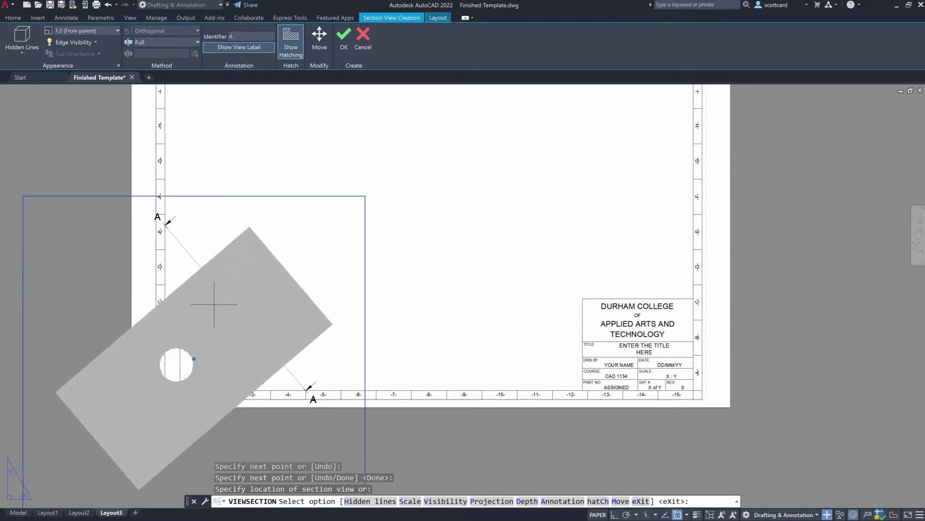
key(Return)
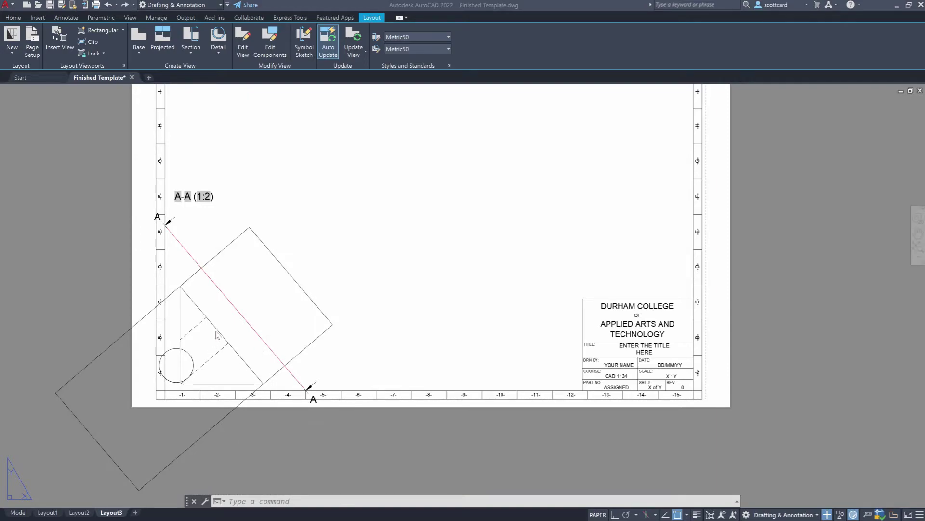
- Move section view A-A up and to the right, clear of the triangular view and its section line
click(201, 313)
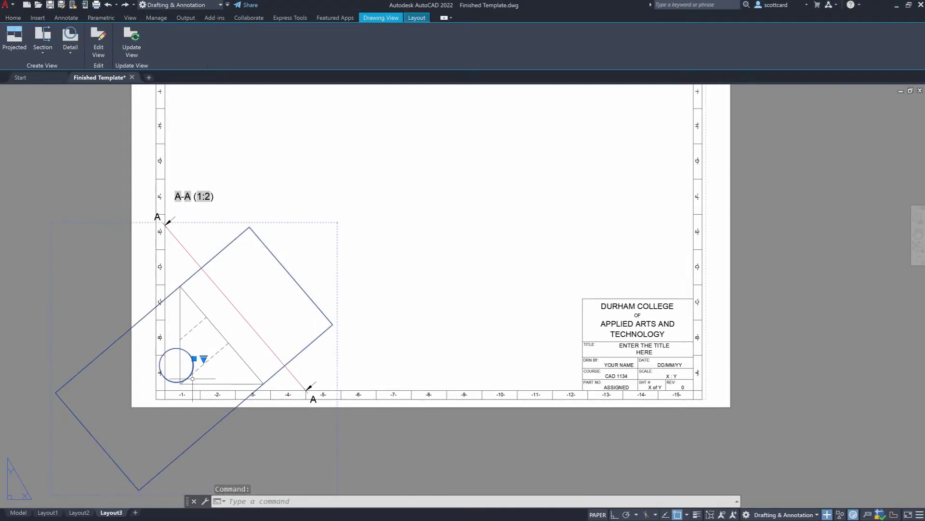
click(194, 358)
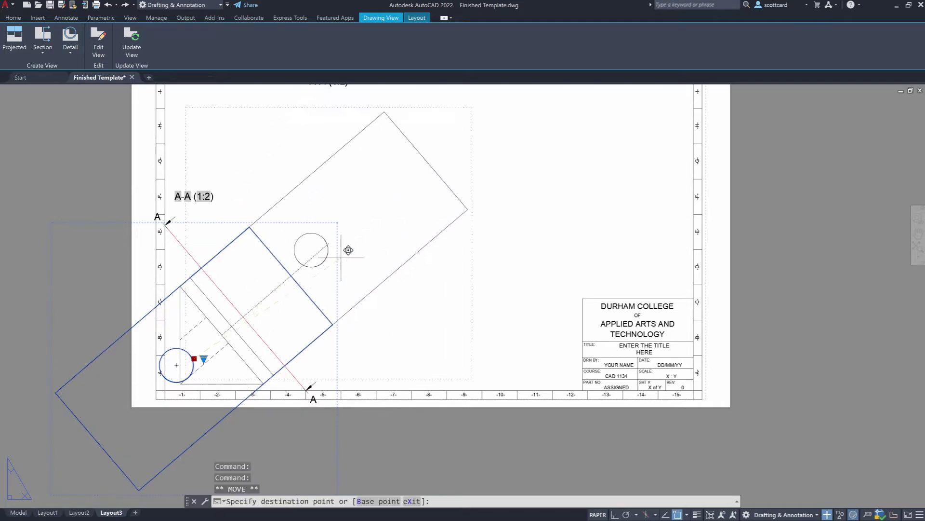
scroll(446, 291, down, 2)
scroll(343, 328, up, 2)
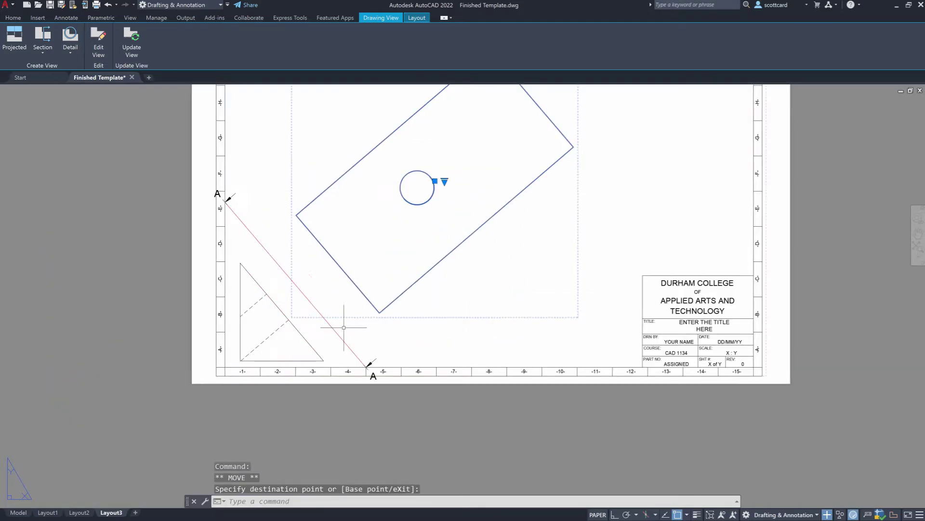
key(Escape)
key(Escape)
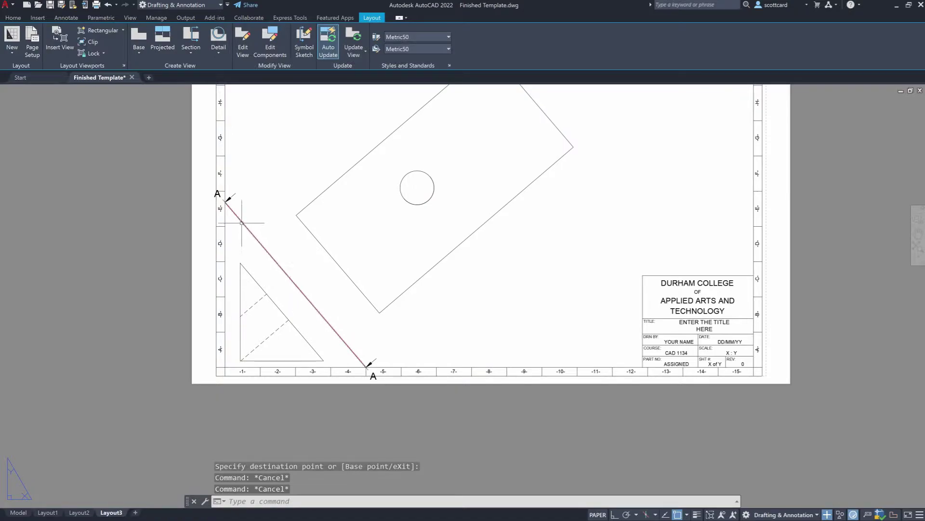
- Erase the sloped construction line lying along section line A-A
click(247, 227)
key(Delete)
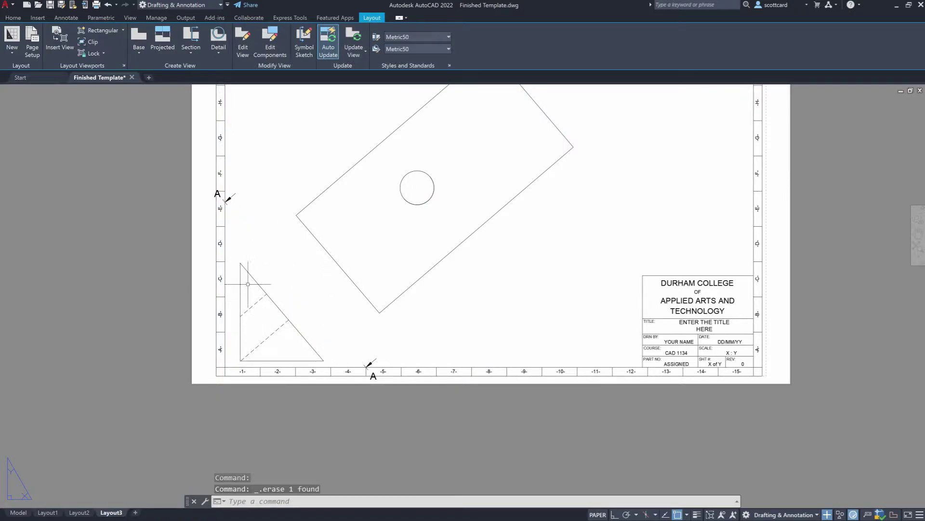
click(224, 200)
click(225, 201)
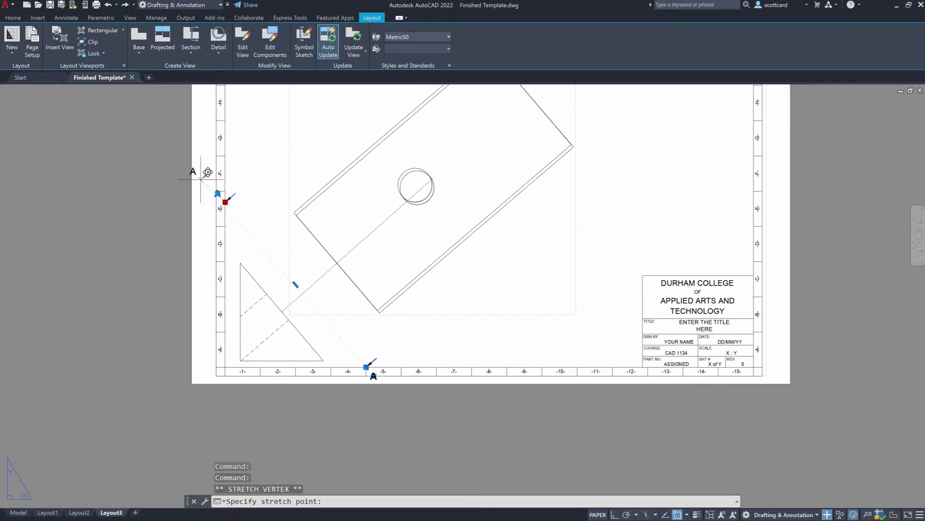
key(Escape)
key(Escape)
key(Escape)
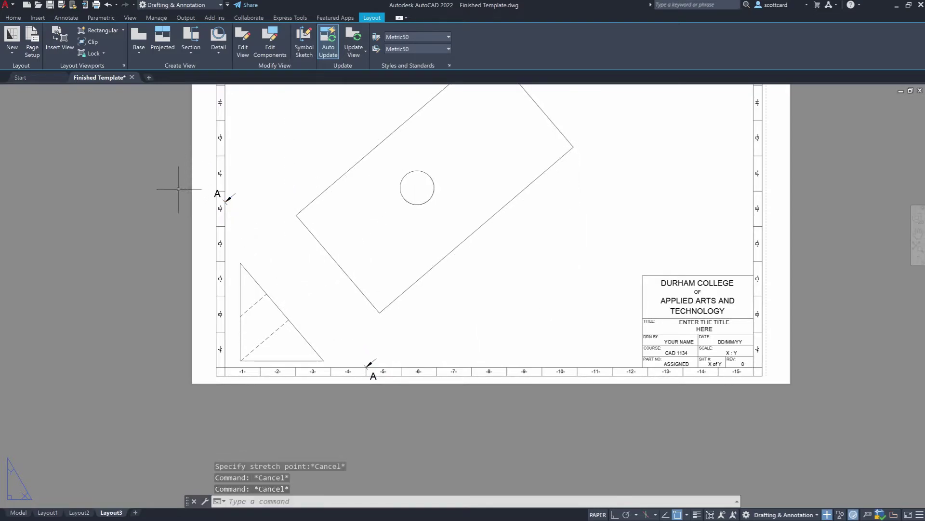
- Draw a short, steeply sloped line in the empty area outside the sheet, beyond its left edge
text(l)
key(Return)
click(173, 97)
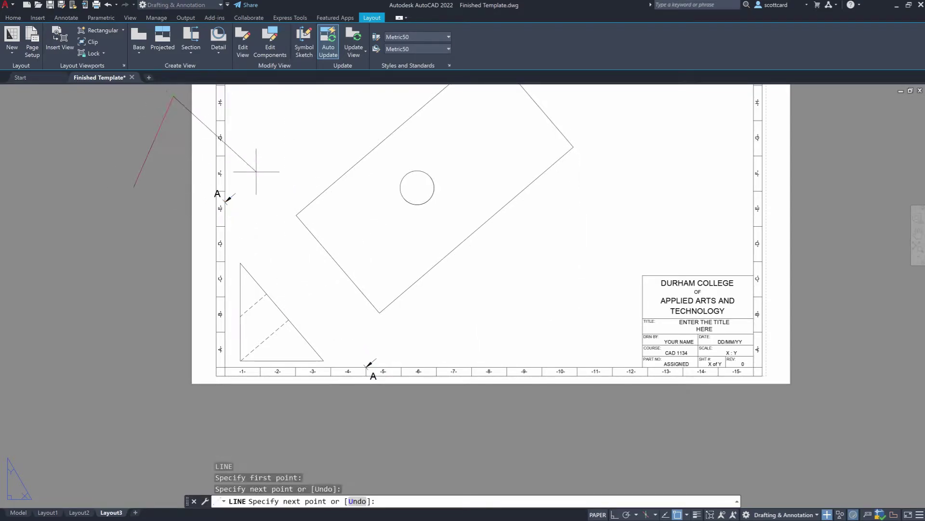
key(Escape)
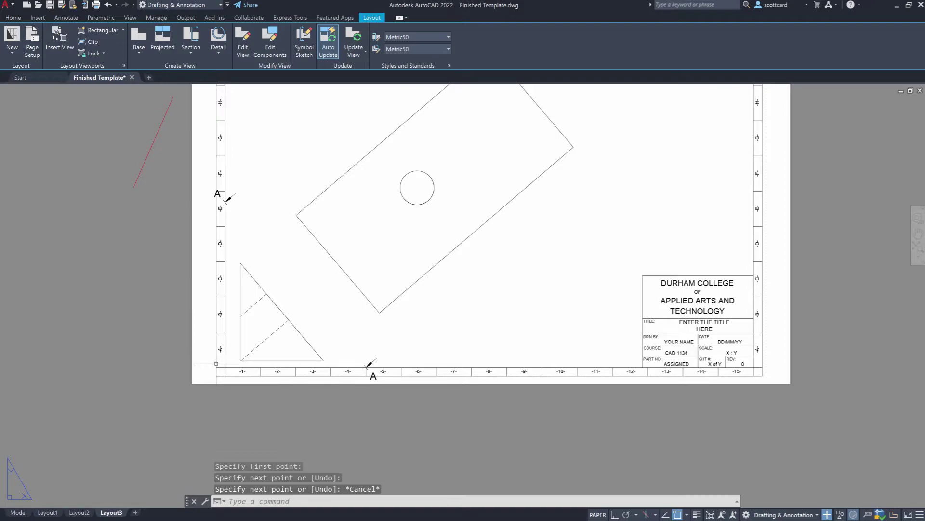
click(224, 201)
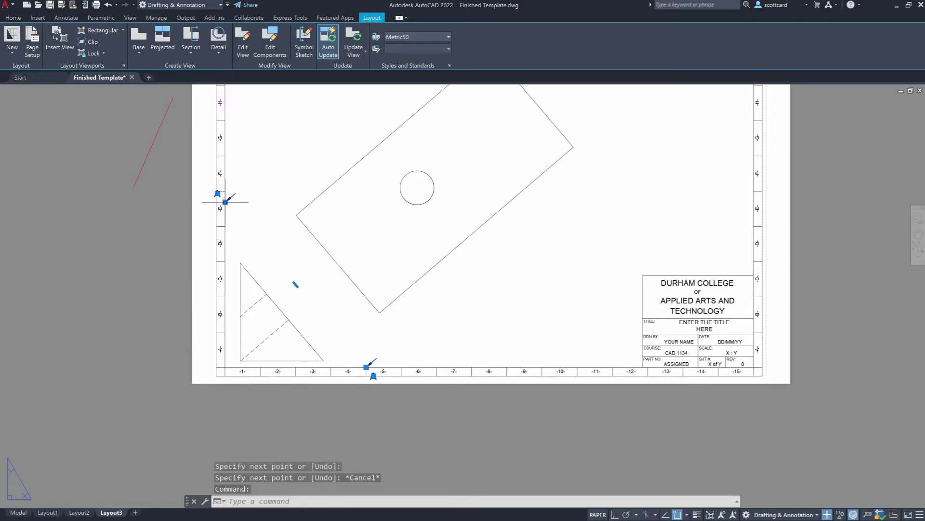
click(225, 201)
key(Escape)
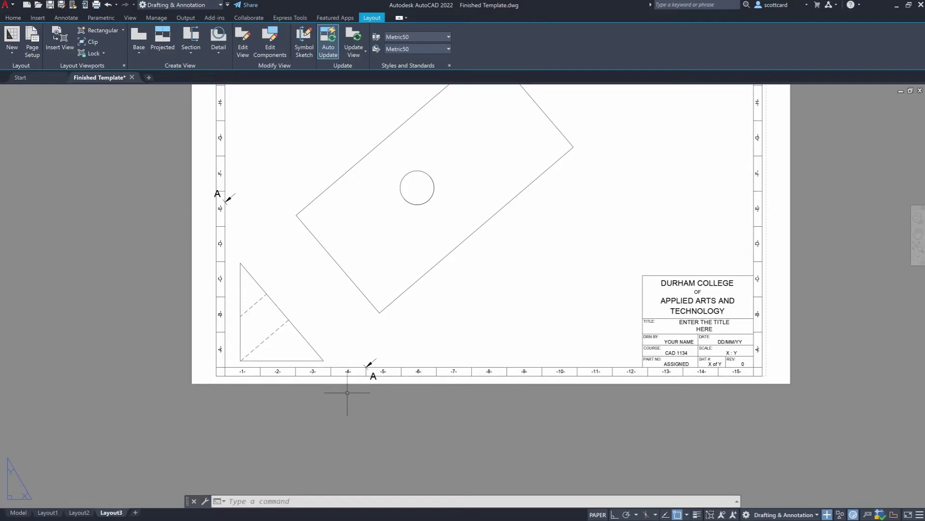
- Move the A-A (1:2) view label down and left, beside the section view's upper-left sloping edge
middle_drag(466, 376, 440, 438)
middle_drag(506, 355, 502, 435)
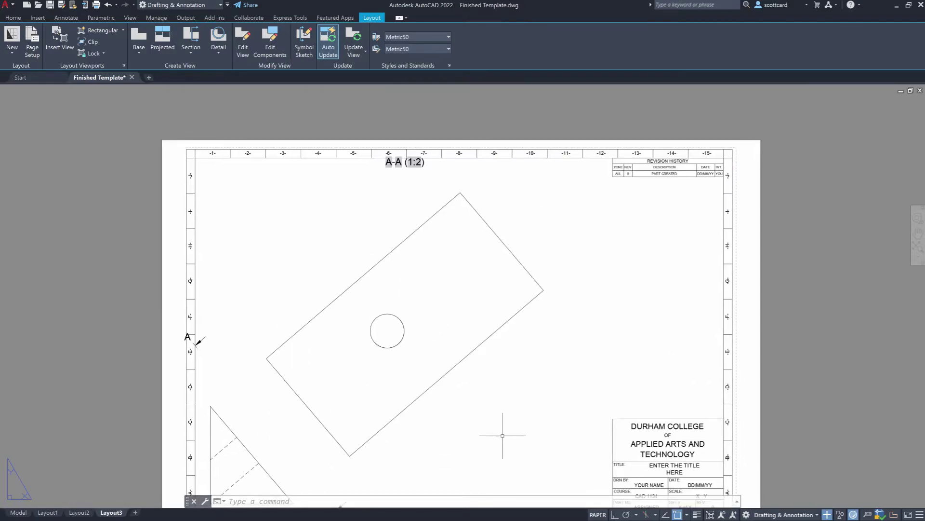
key(Escape)
key(Escape)
click(405, 163)
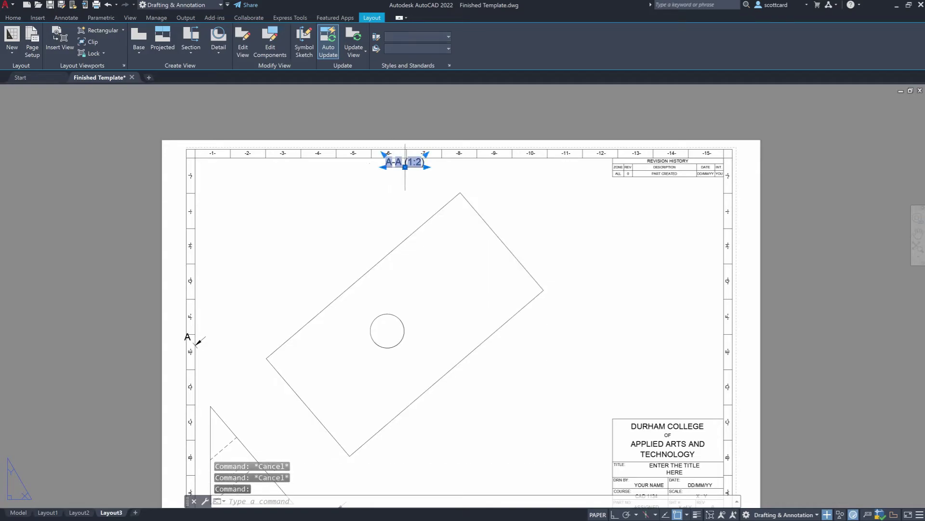
click(405, 166)
click(305, 228)
- Add a diameter dimension to the circle in section view A-A, with its text above the view's upper-left edge
middle_drag(407, 283, 396, 224)
scroll(390, 297, up, 4)
scroll(463, 303, down, 2)
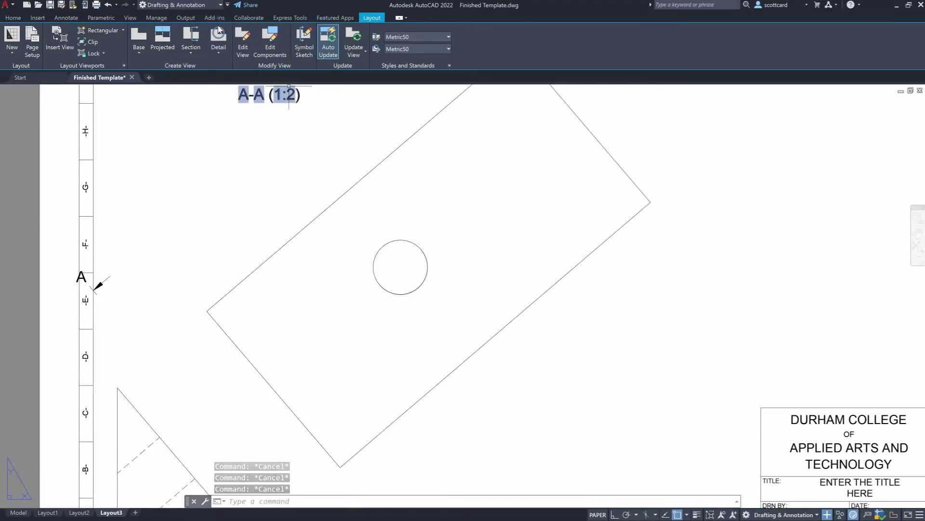
click(66, 18)
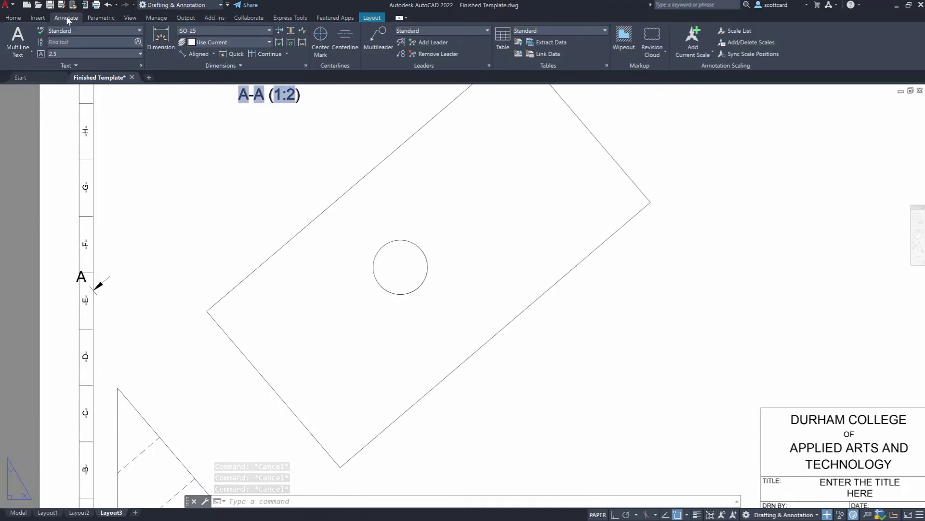
click(212, 52)
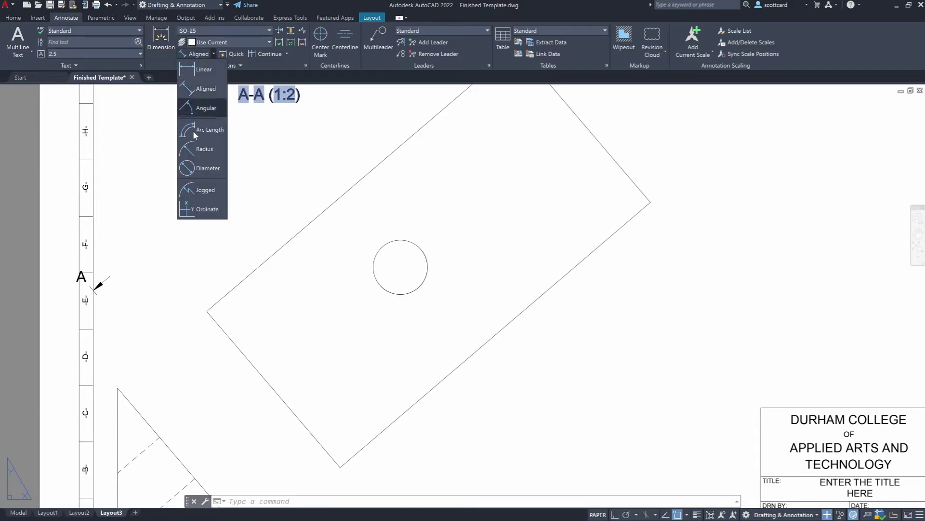
click(204, 167)
click(418, 244)
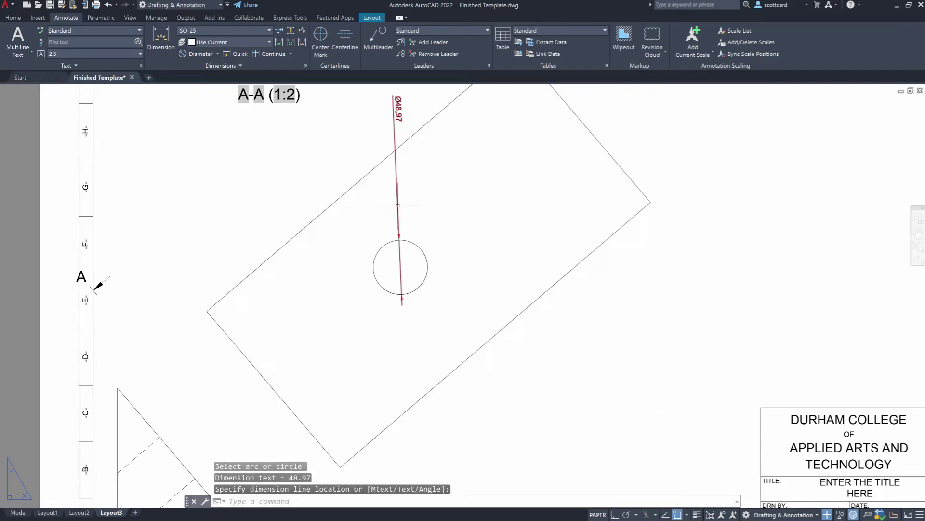
- Add an aligned dimension from the circle's centre perpendicular to the section view's lower-left edge, placed outside the lower-right edge
scroll(415, 282, down, 3)
scroll(371, 338, up, 4)
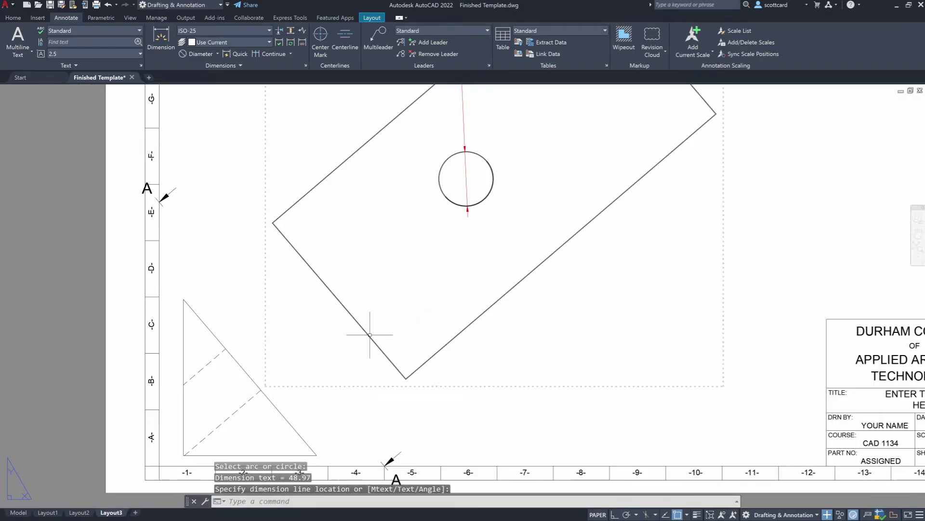
scroll(370, 333, down, 2)
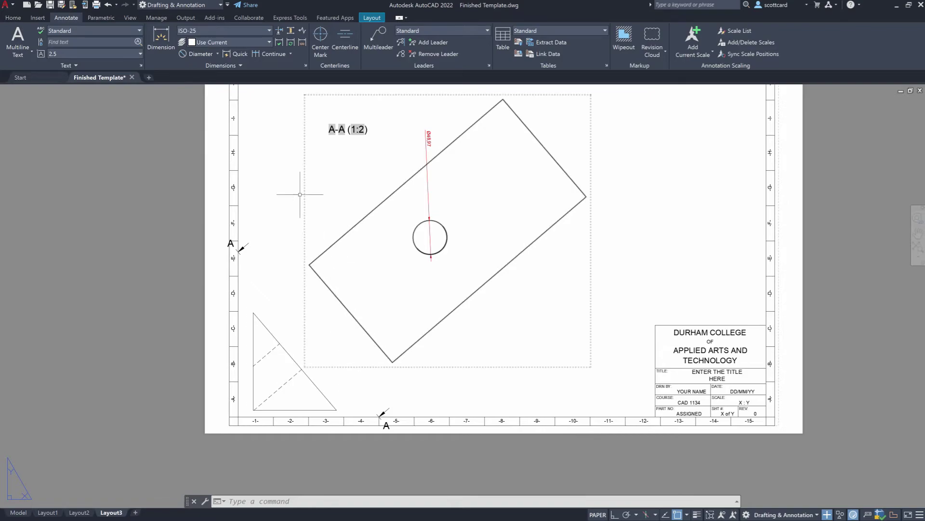
click(216, 53)
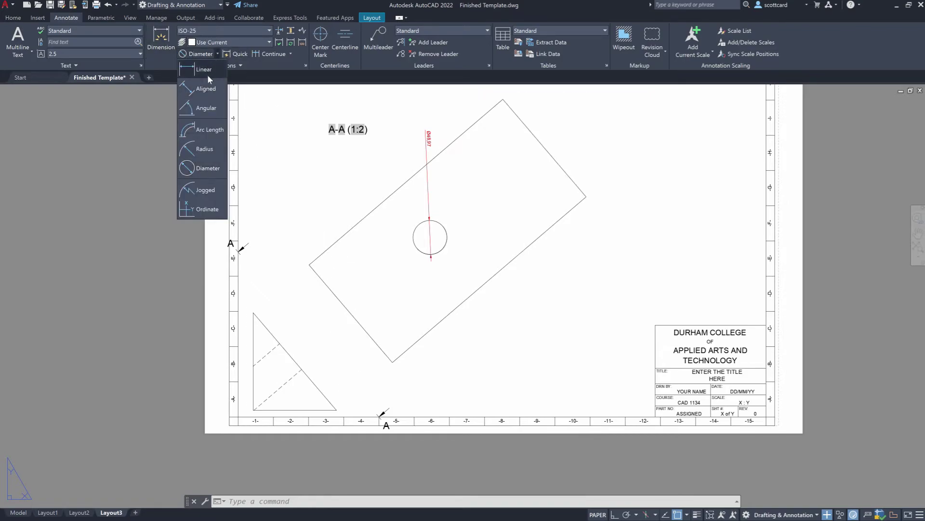
click(207, 90)
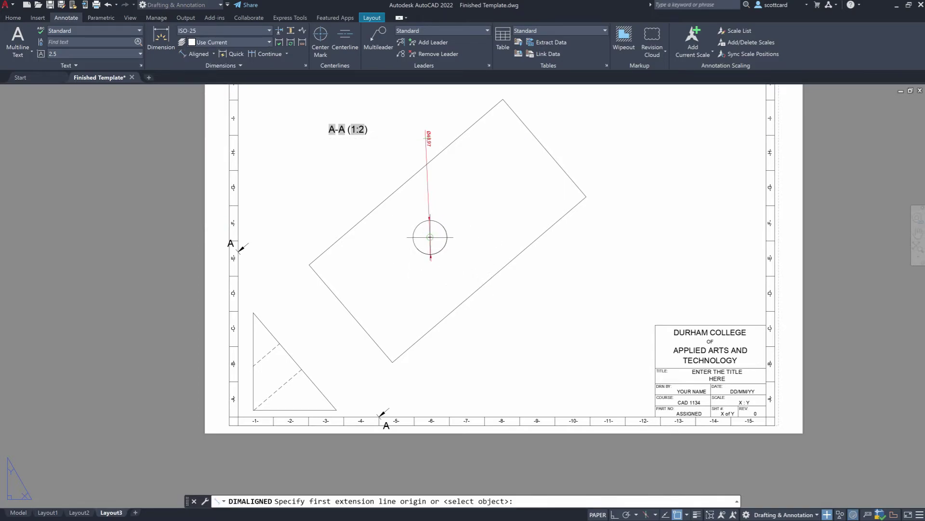
click(430, 237)
shift+right_click(357, 301)
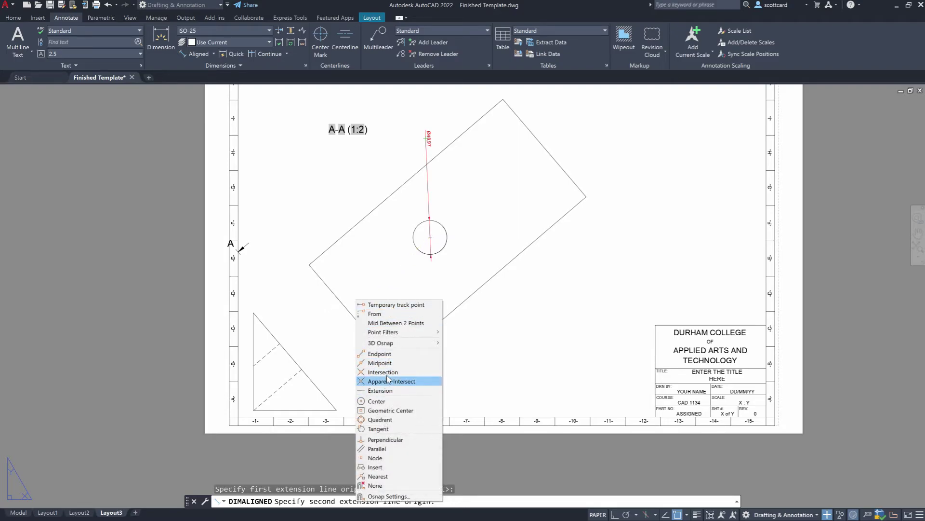
click(383, 439)
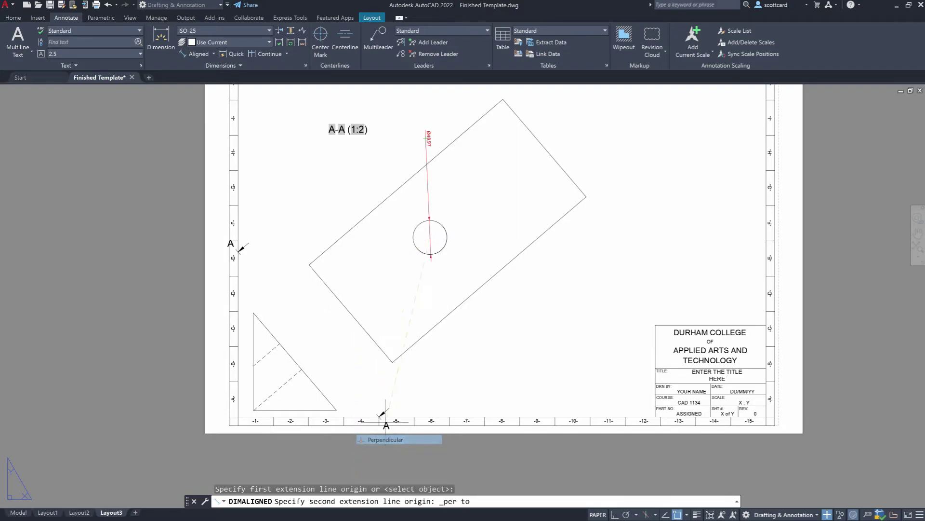
click(356, 310)
click(437, 363)
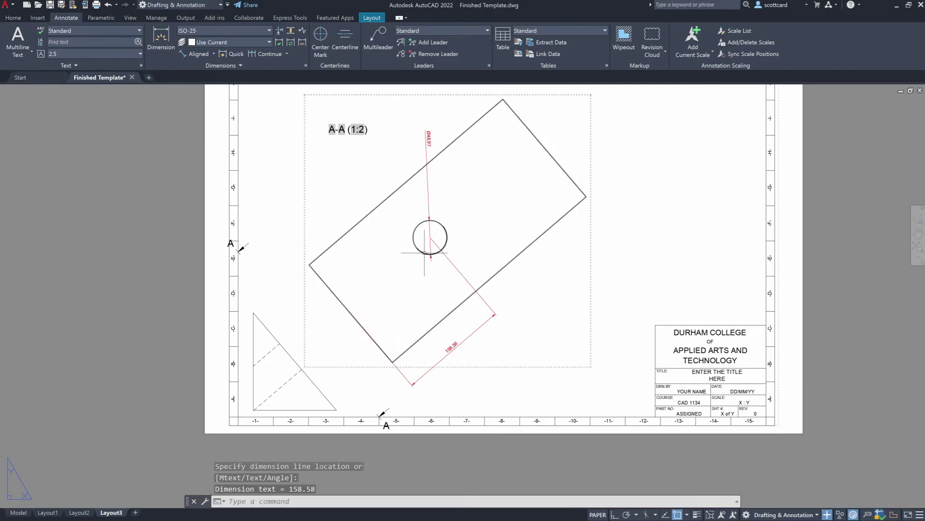
key(Escape)
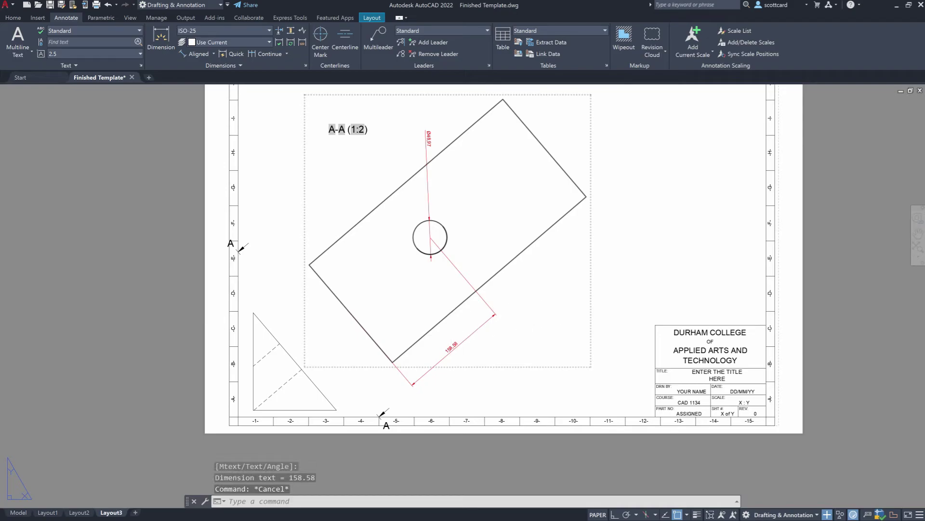
- Add an aligned dimension from the circle's centre perpendicular to the section view's upper-left edge, placed outside the lower-left edge
key(Return)
shift+right_click(423, 248)
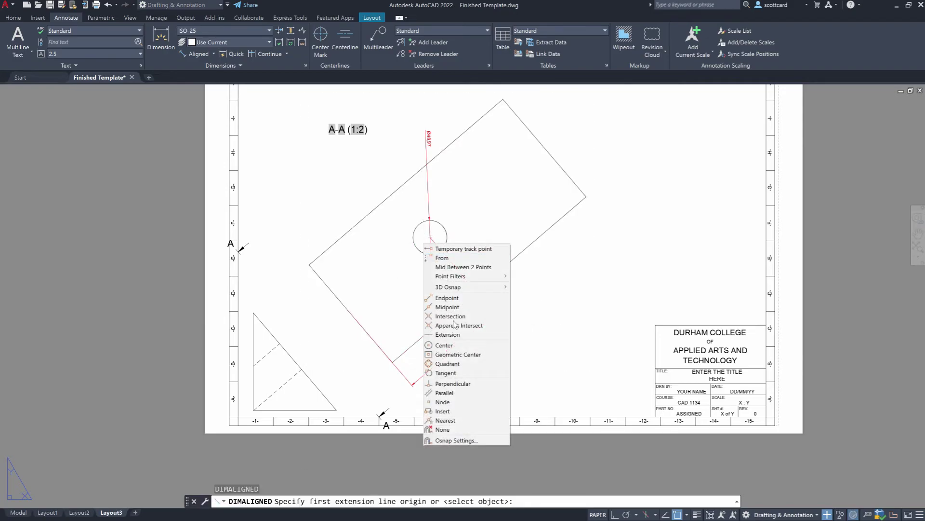
click(453, 346)
click(423, 251)
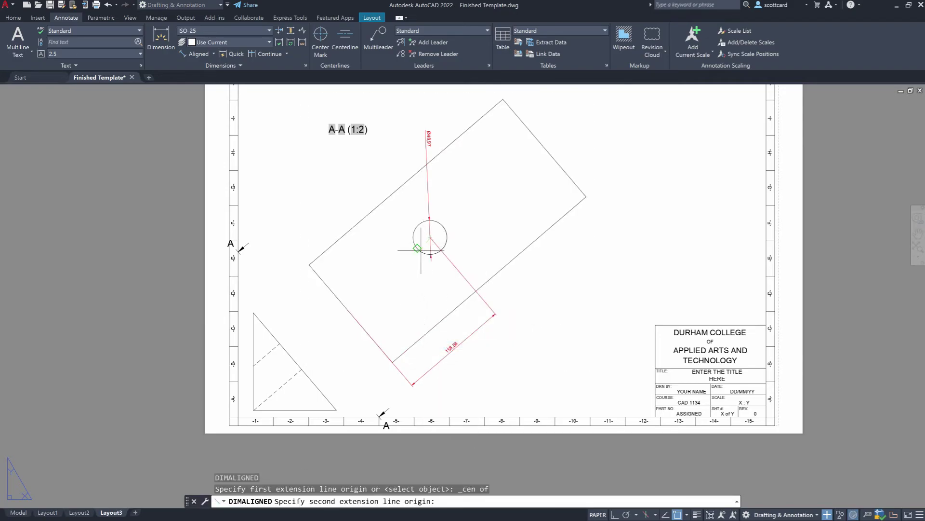
shift+right_click(381, 203)
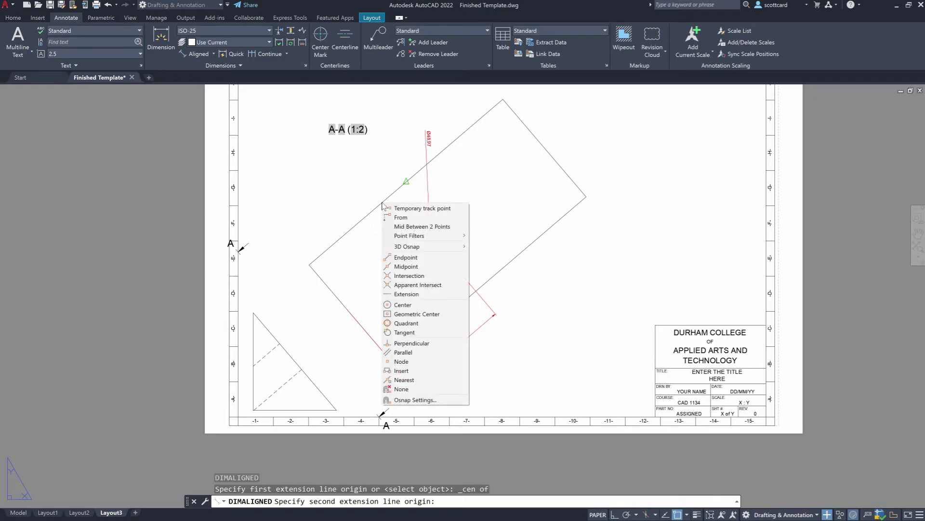
click(405, 343)
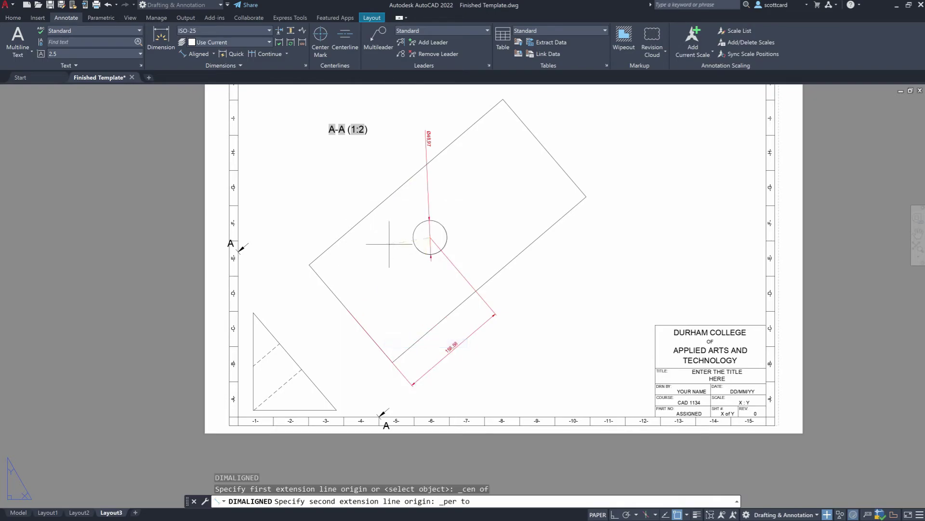
click(381, 198)
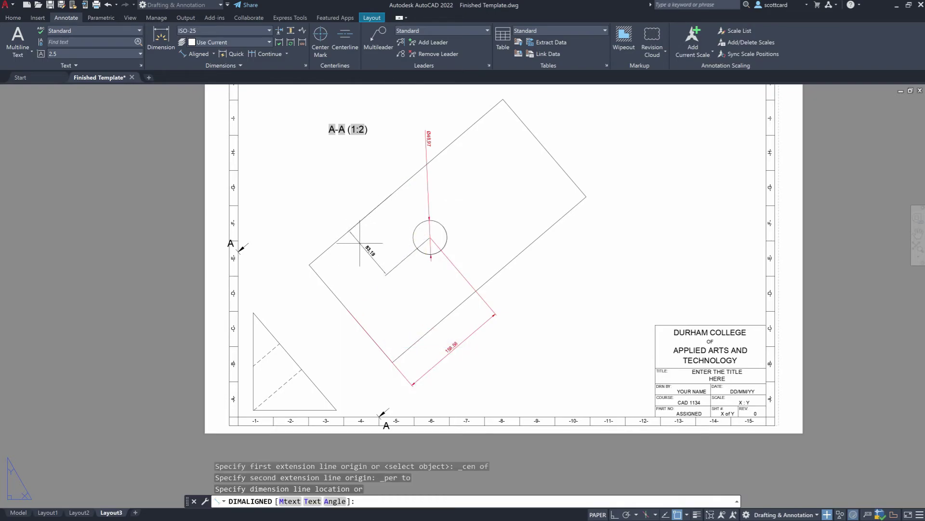
click(303, 293)
key(Escape)
key(Escape)
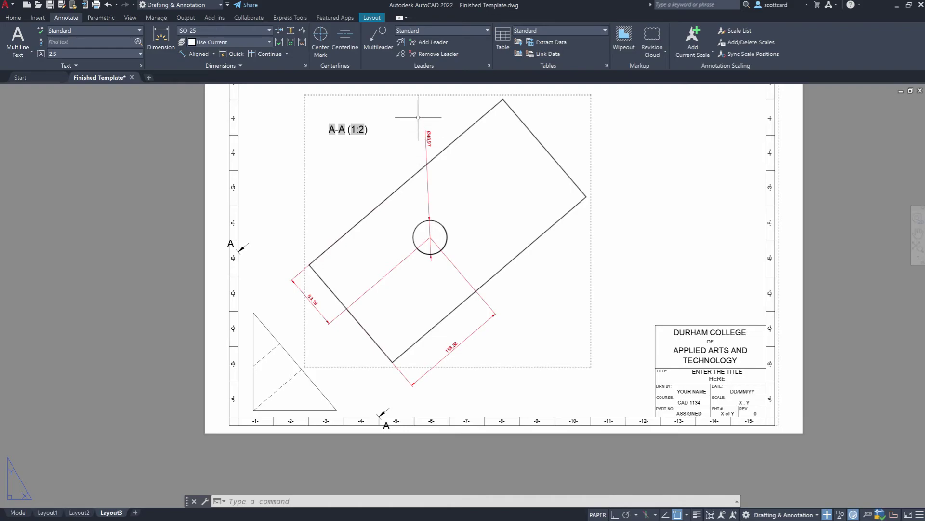
mouse_move(418, 133)
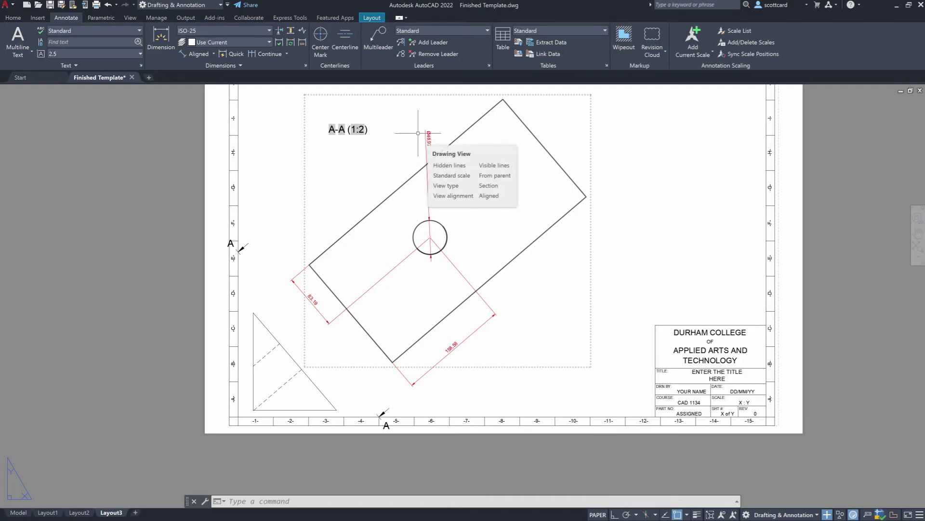